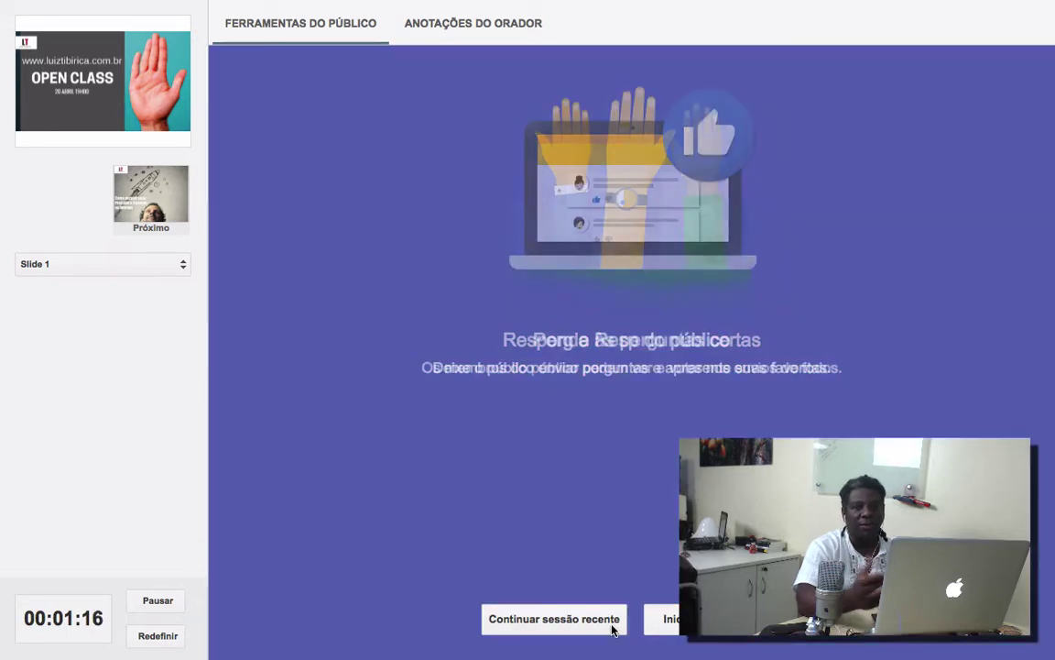
Step: Resume the recent audience Q&A session created on 6 de mai, 19:32
{"action": "left_click", "coordinate": [586, 630]}
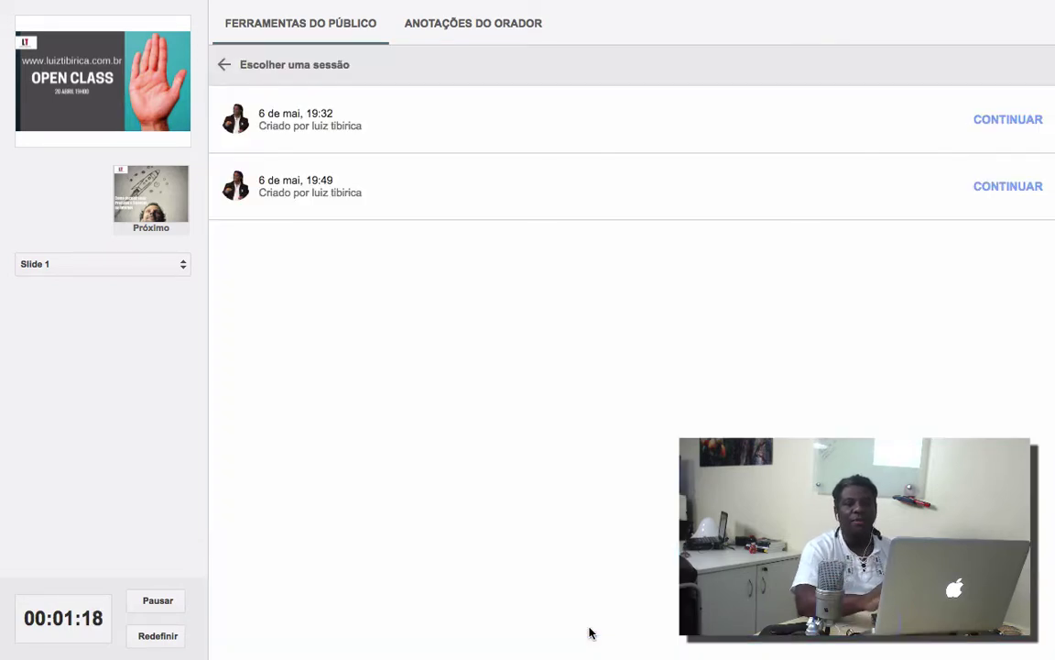
{"action": "left_click", "coordinate": [1001, 122]}
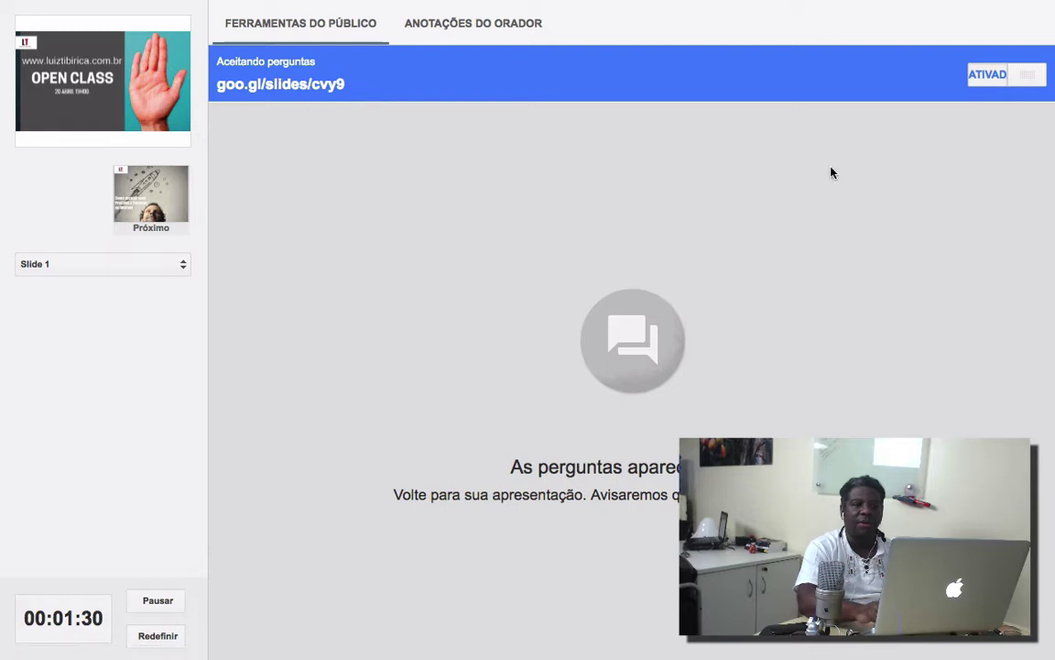
Step: Turn off audience question acceptance for the session and turn it back on
{"action": "left_click", "coordinate": [991, 77]}
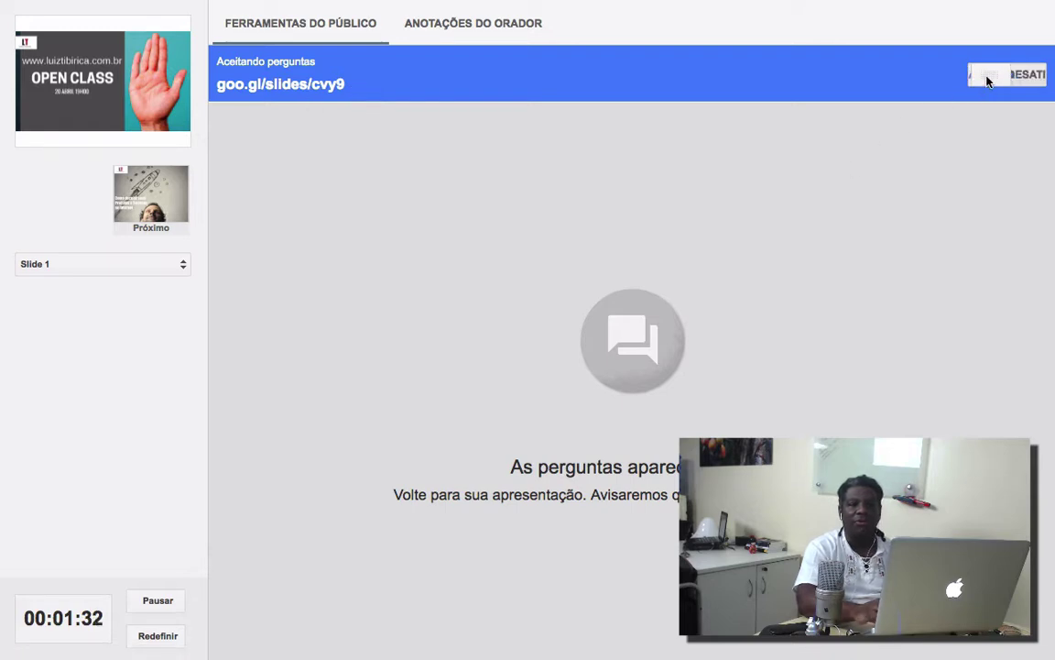
{"action": "left_click", "coordinate": [1014, 79]}
{"action": "left_click", "coordinate": [1024, 79]}
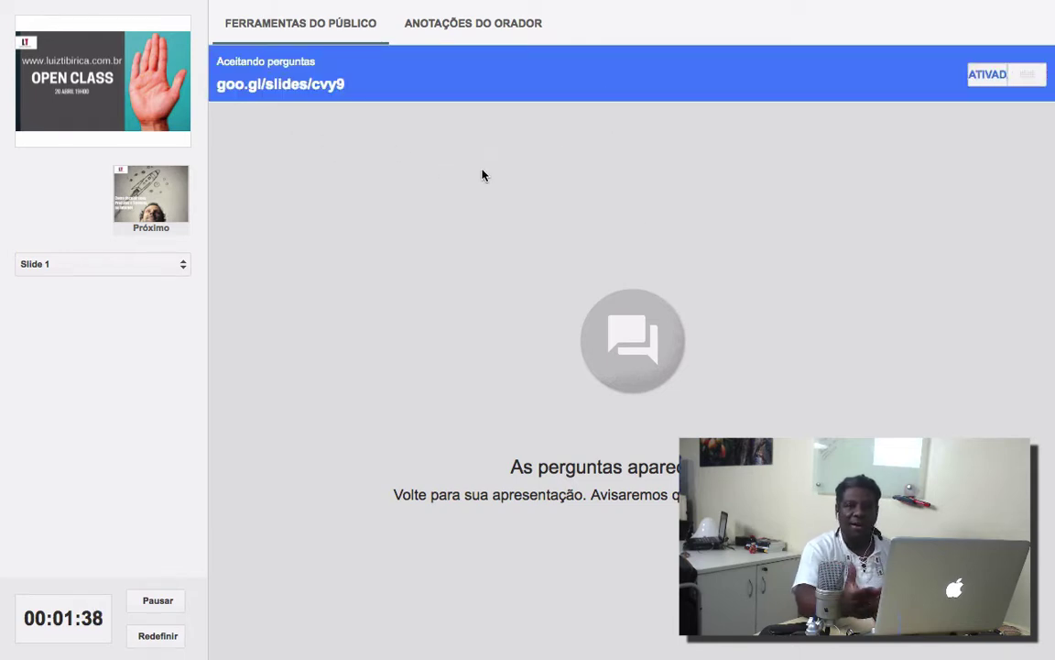
Step: Switch to the OpenClass20Abril16 slideshow and open its audience question link goo.gl/slides/cvy9
{"action": "mouse_move", "coordinate": [478, 2]}
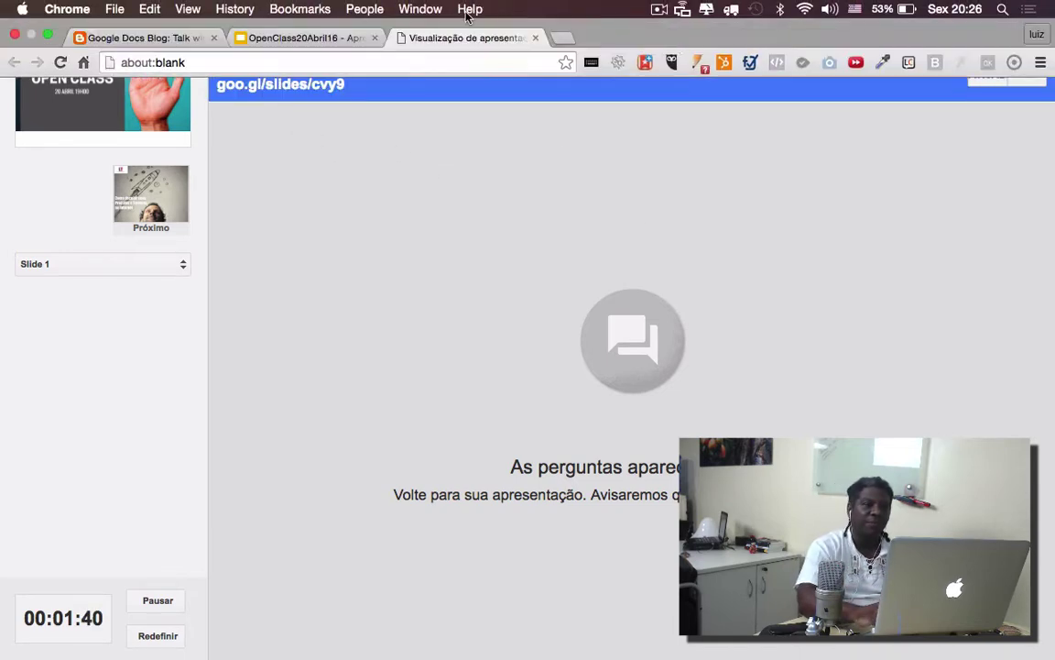
{"action": "left_click", "coordinate": [308, 37]}
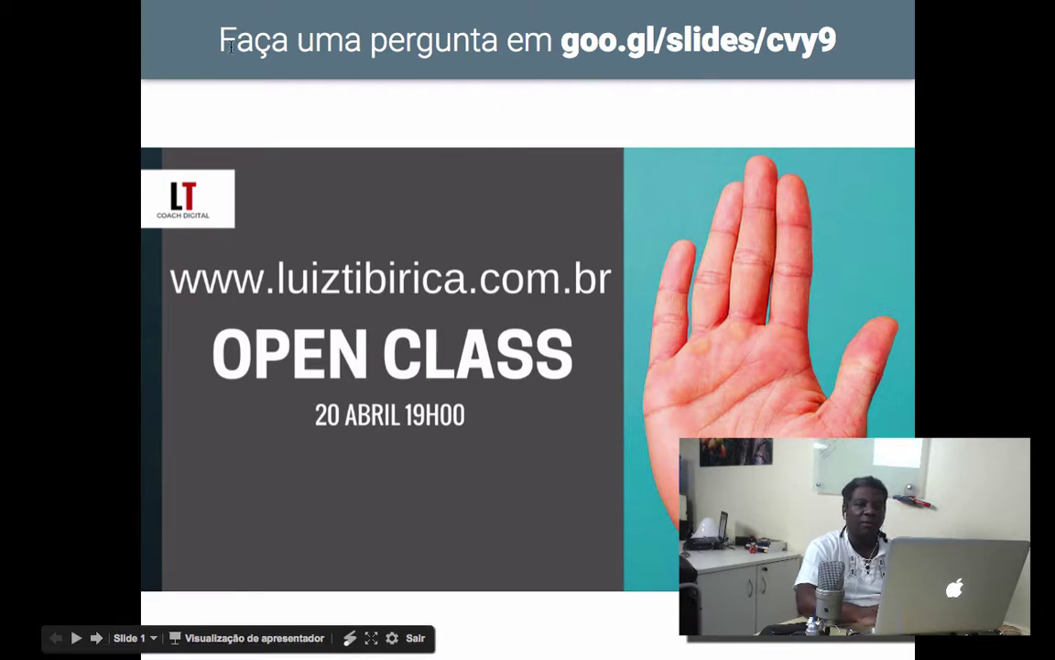
{"action": "left_click", "coordinate": [712, 48]}
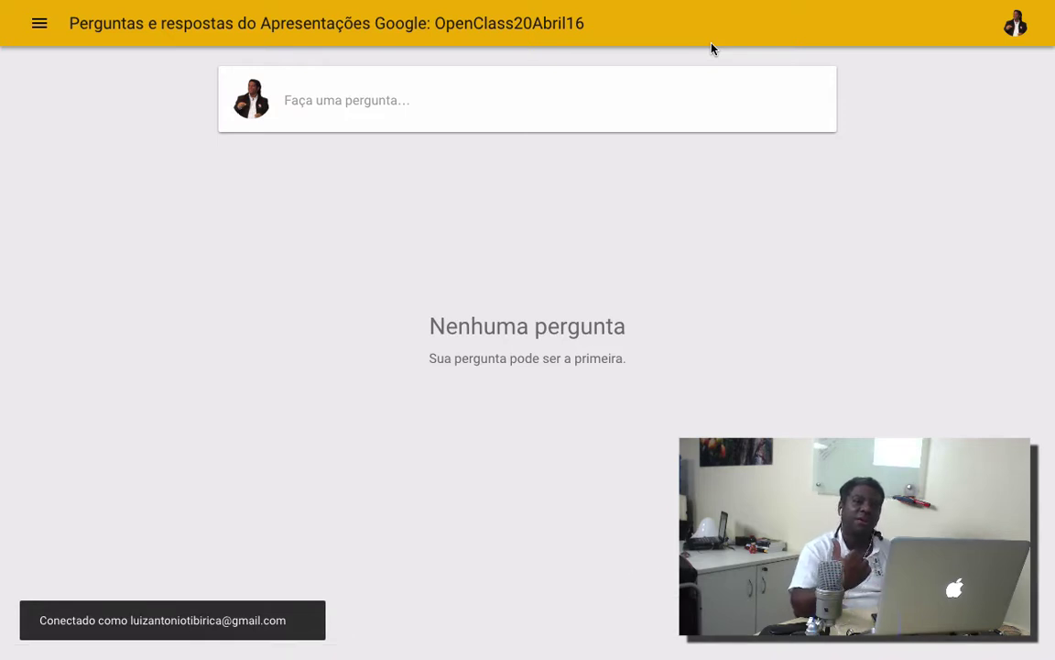
Step: Submit the question "Gostaria de saber mais sobre Eventos Online para Vendas de Produtos e Serviços" under the signed-in account
{"action": "left_click", "coordinate": [557, 98]}
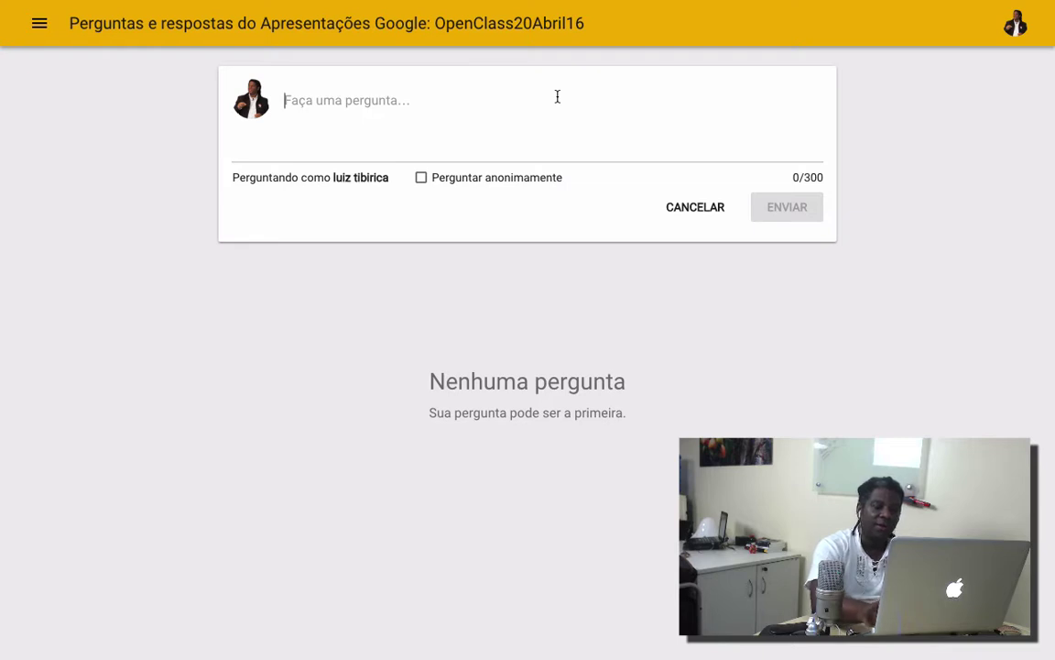
{"action": "type", "text": "Gostaria de"}
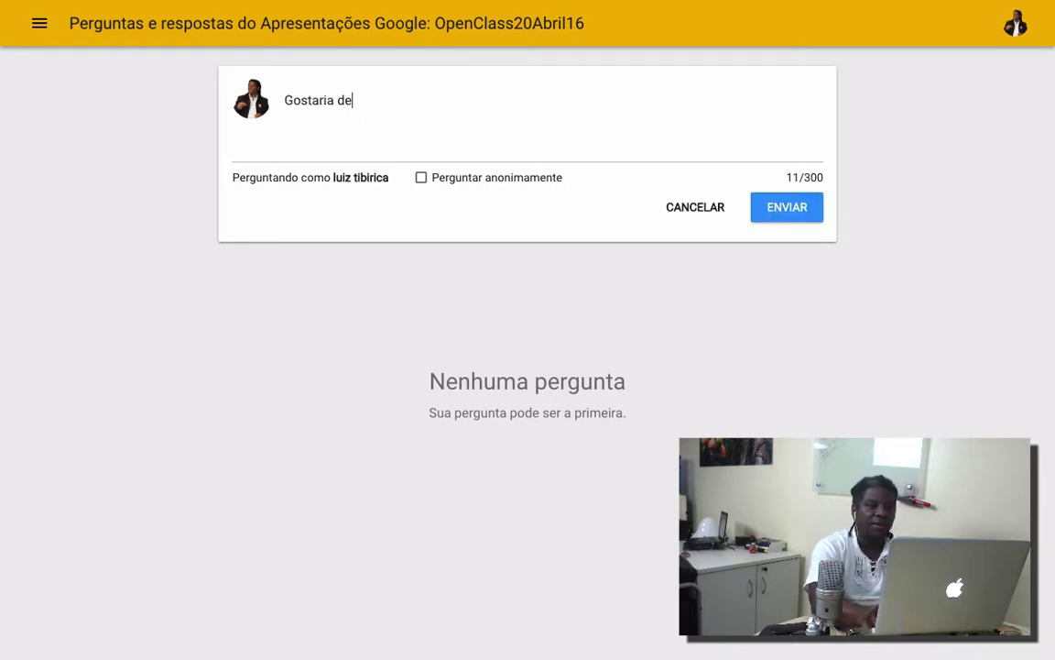
{"action": "type", "text": " saber mais "}
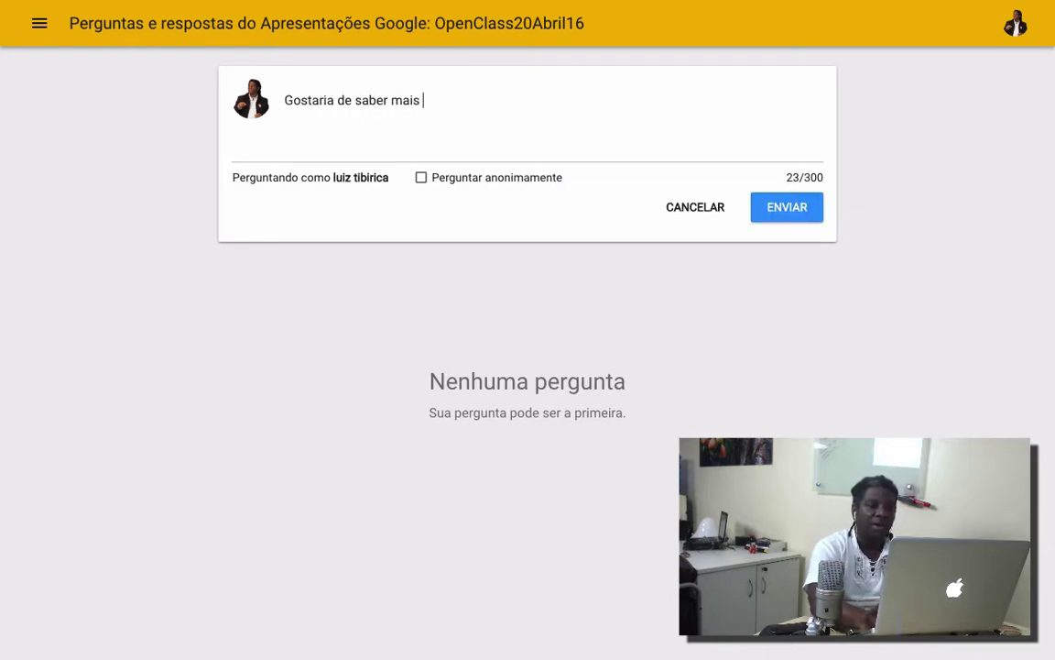
{"action": "type", "text": "sobre "}
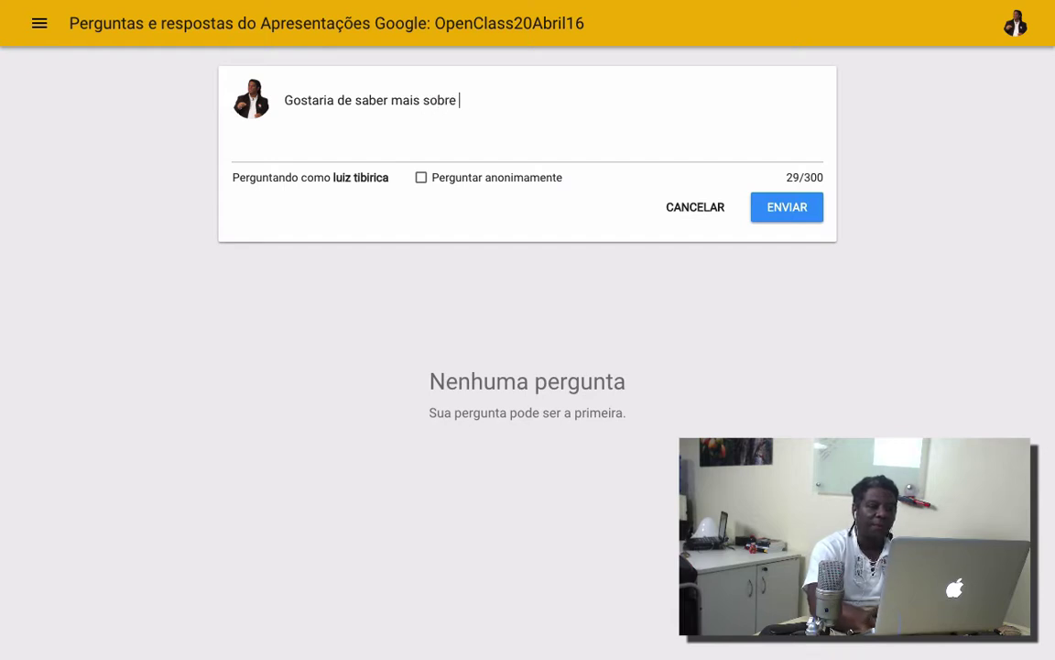
{"action": "type", "text": "Eventos"}
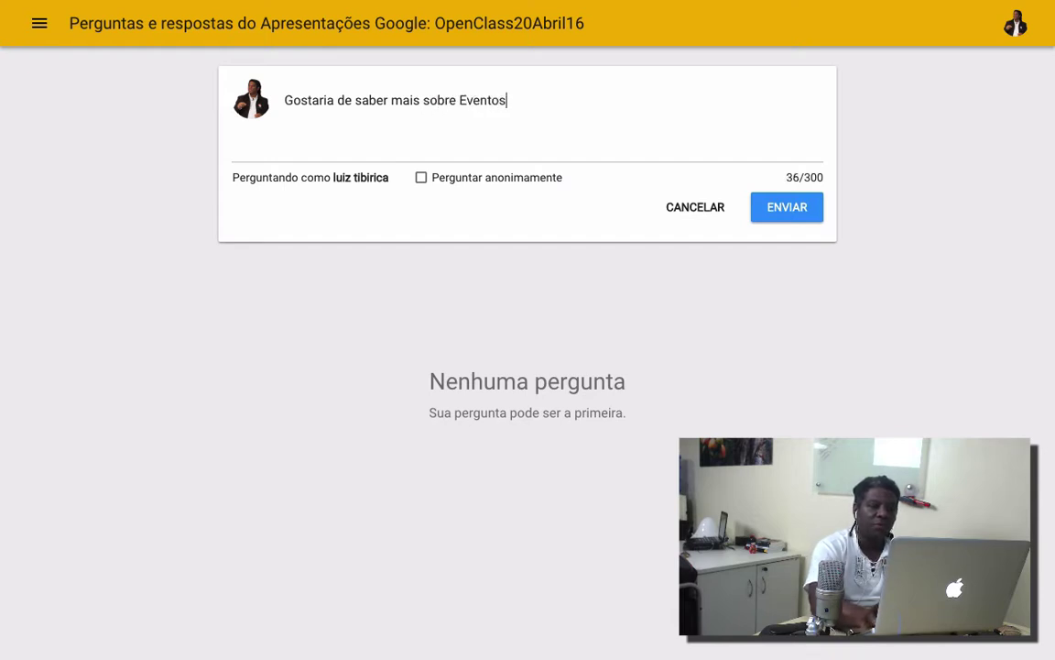
{"action": "type", "text": " Online "}
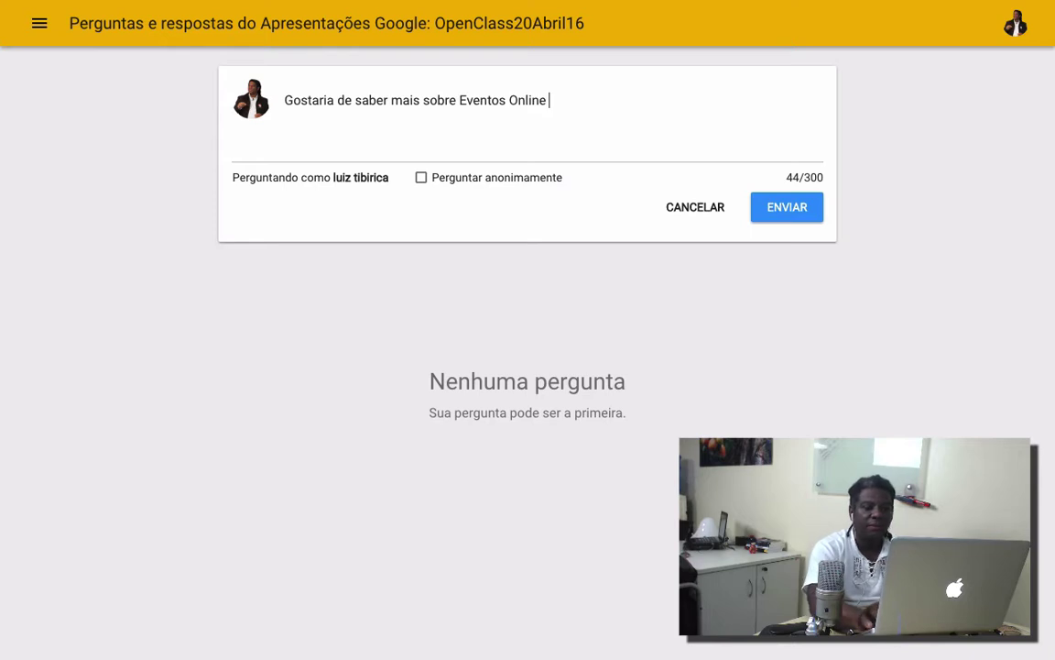
{"action": "type", "text": "para "}
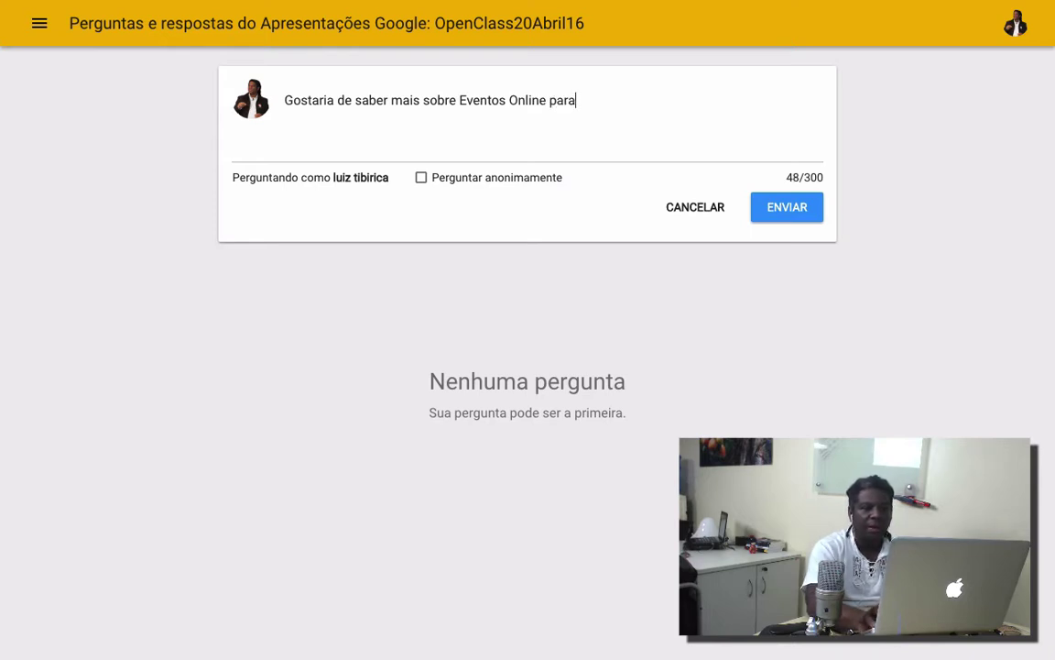
{"action": "type", "text": "Venbda"}
{"action": "key", "text": "BackSpace"}
{"action": "key", "text": "BackSpace"}
{"action": "key", "text": "BackSpace"}
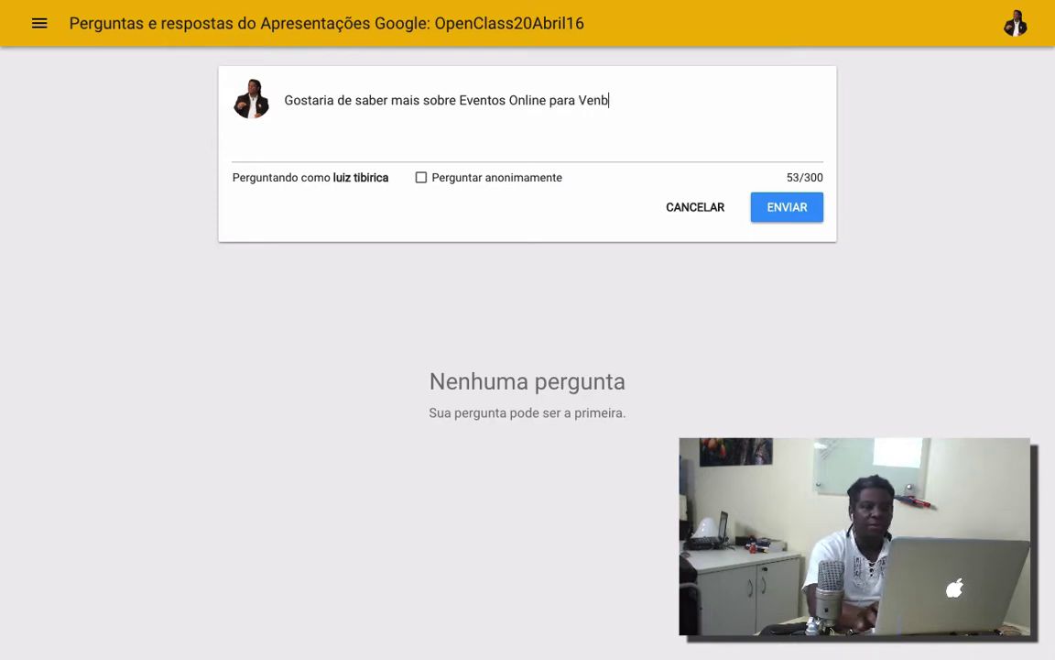
{"action": "type", "text": "das de "}
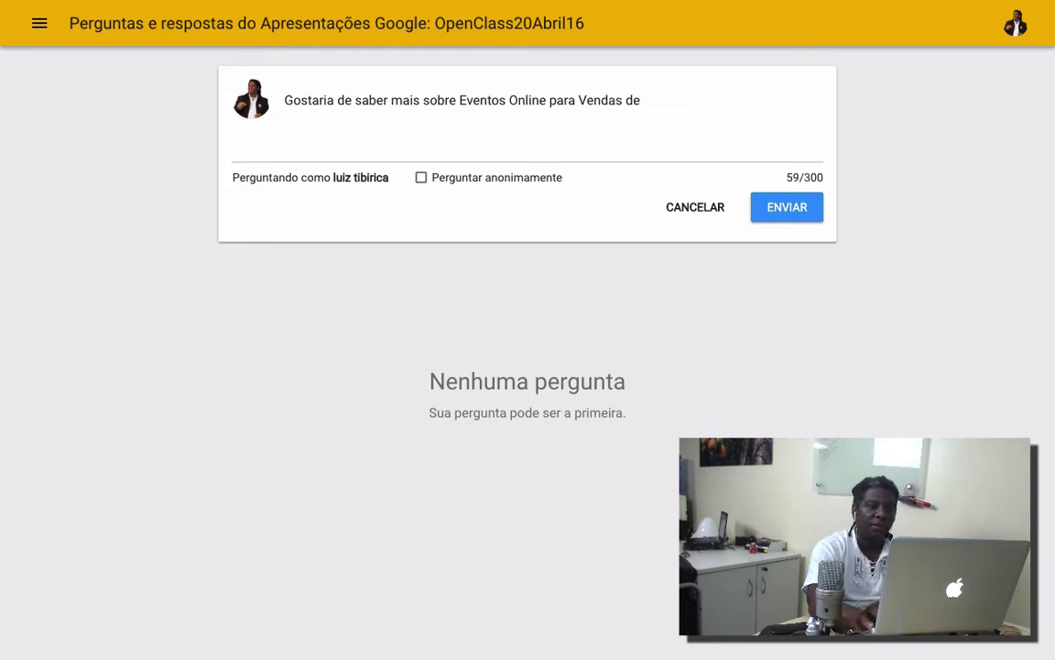
{"action": "type", "text": "Produtos "}
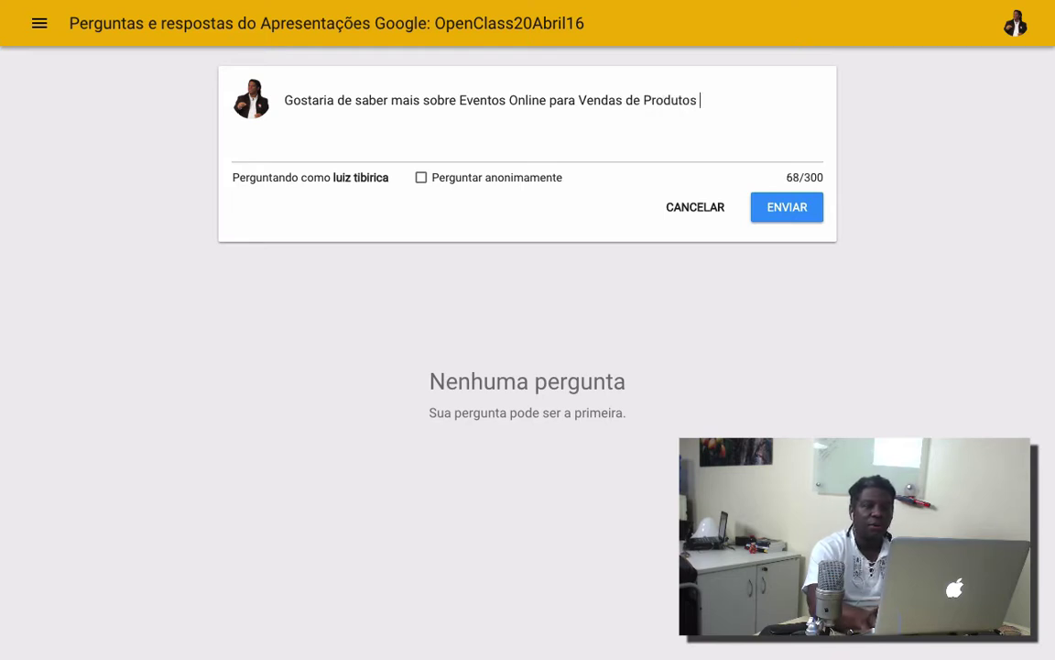
{"action": "type", "text": "e Serviço"}
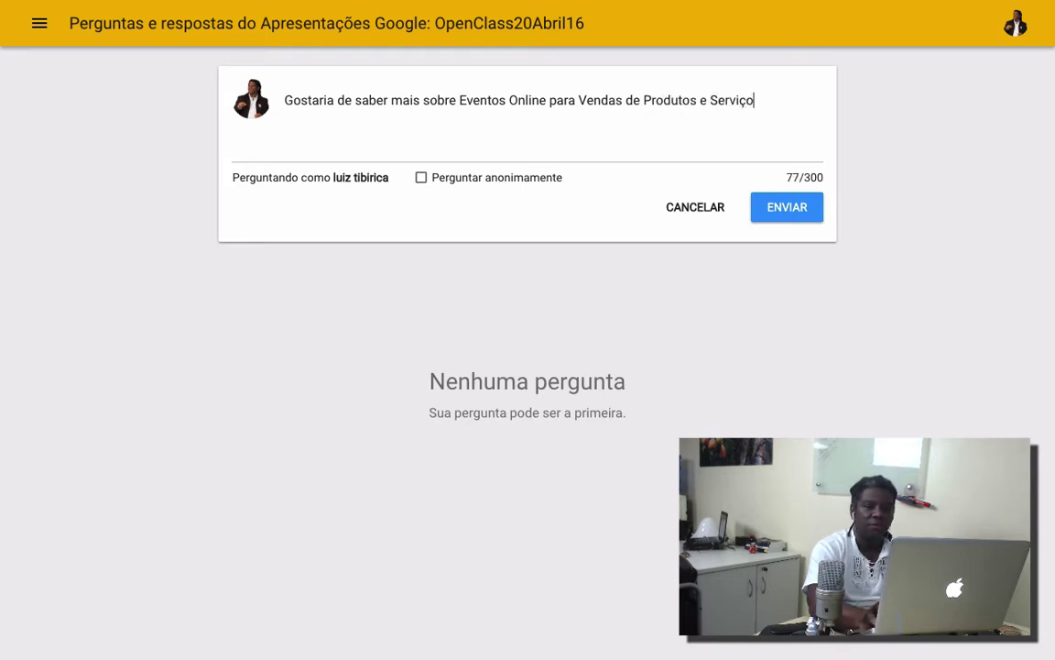
{"action": "type", "text": "s"}
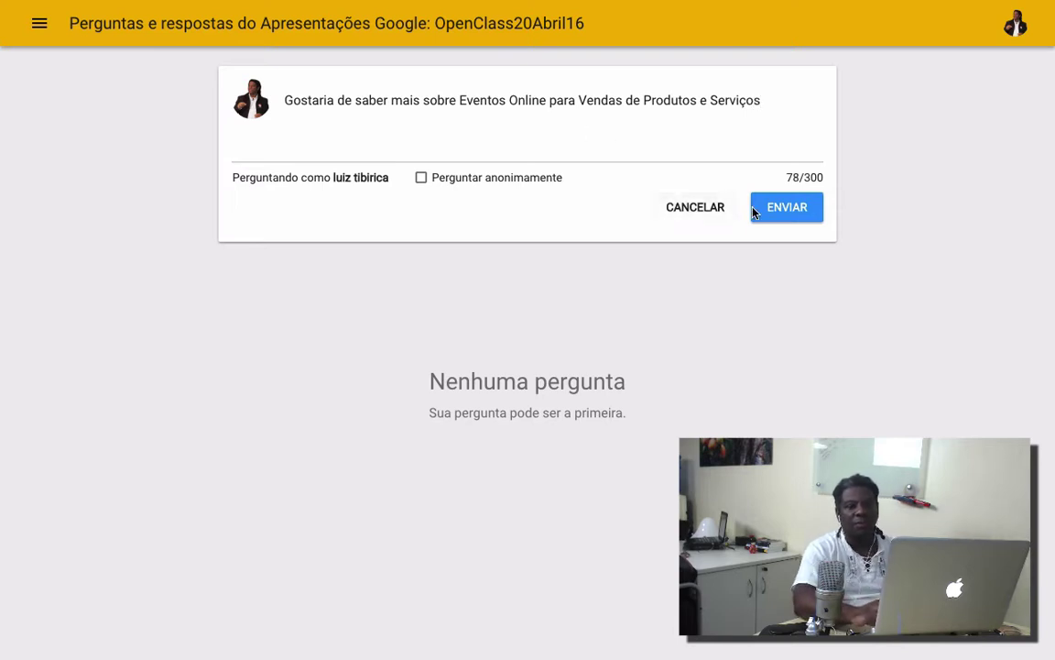
{"action": "left_click", "coordinate": [781, 209]}
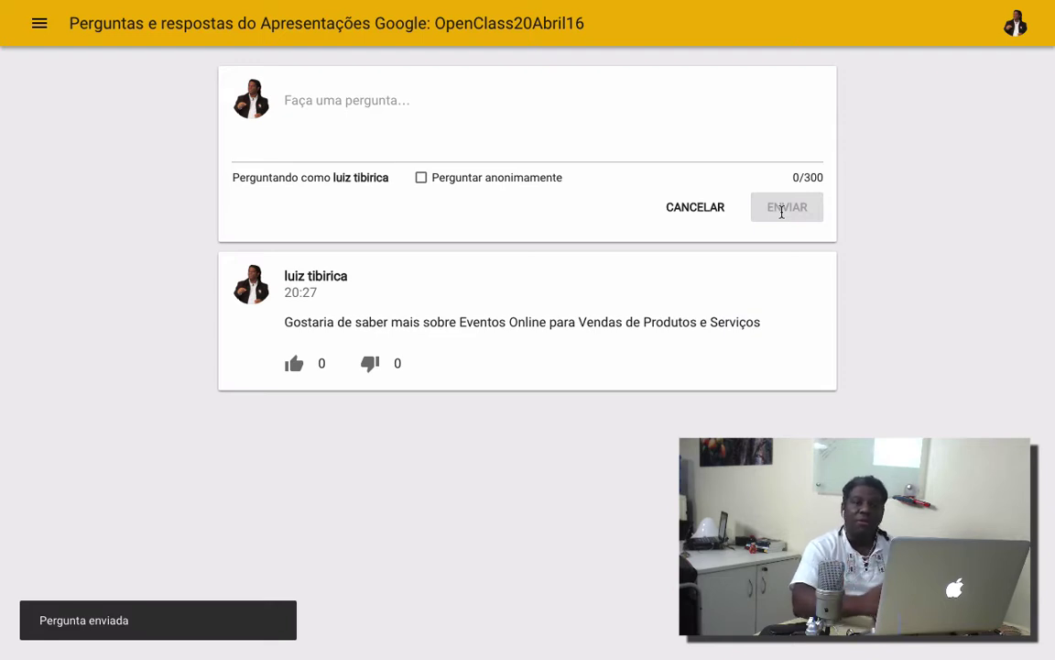
Step: Submit the anonymous question "Gostaria de saber se Eventos Online Geram resultados"
{"action": "left_click", "coordinate": [422, 180]}
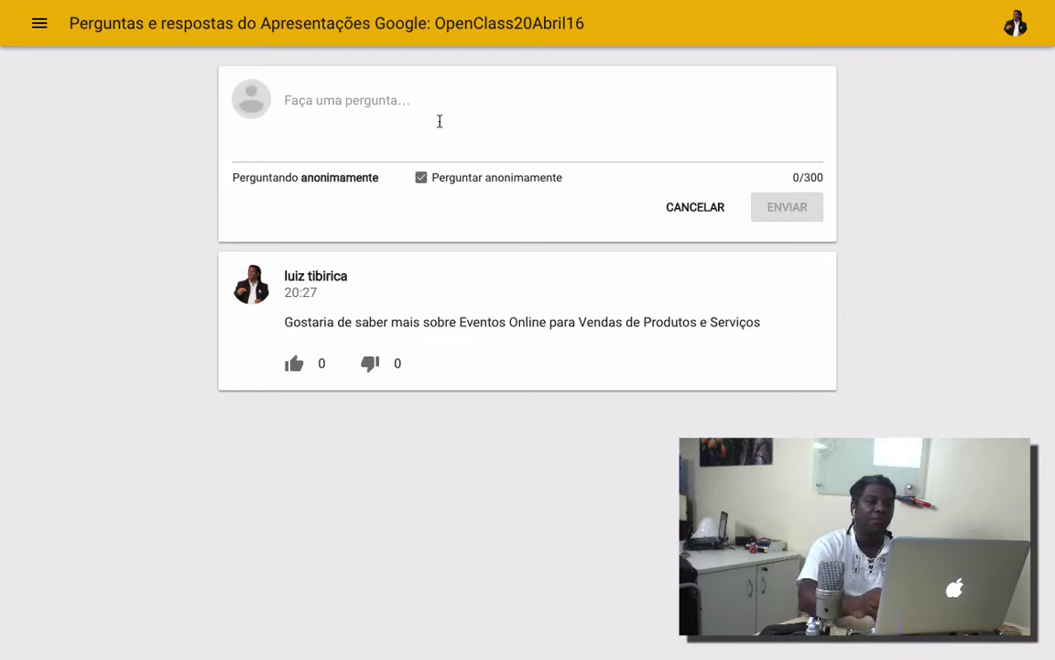
{"action": "type", "text": "G"}
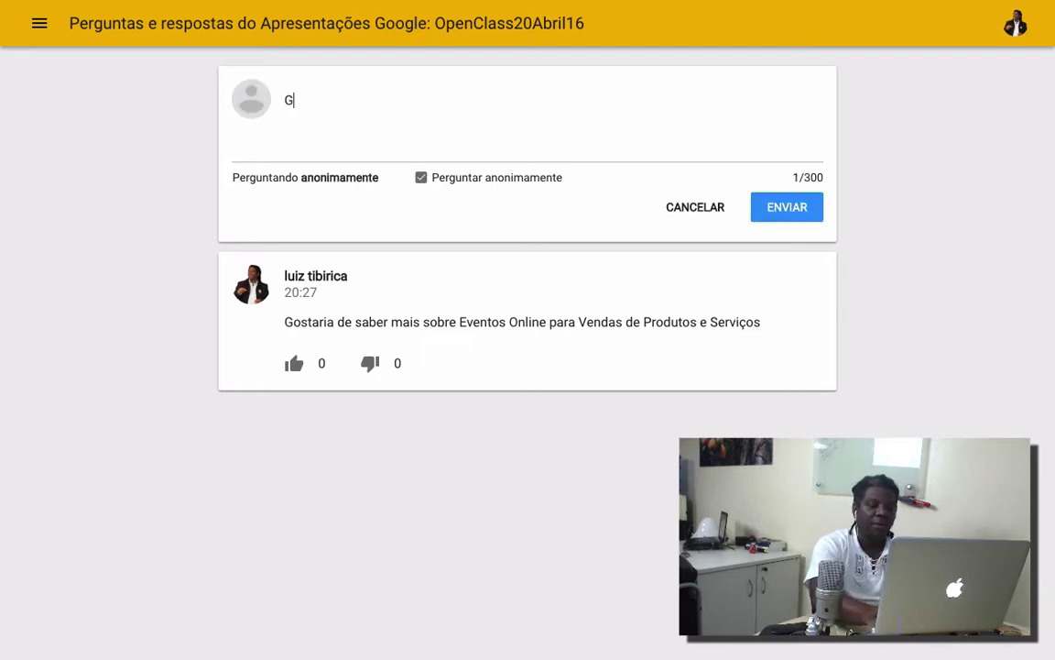
{"action": "type", "text": "ostaria de"}
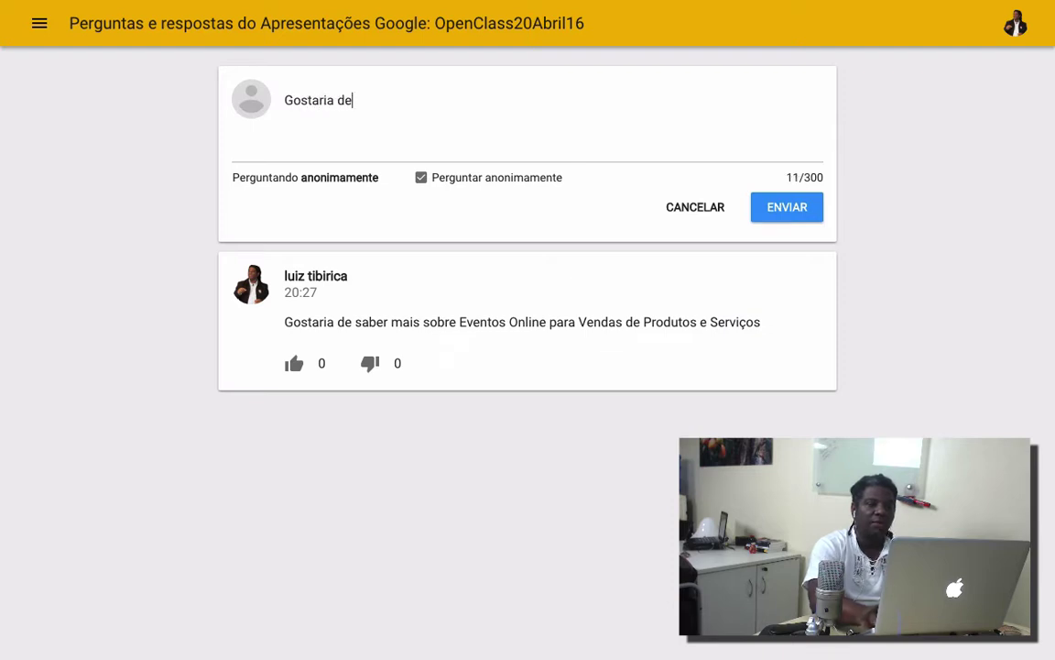
{"action": "type", "text": " sabe r "}
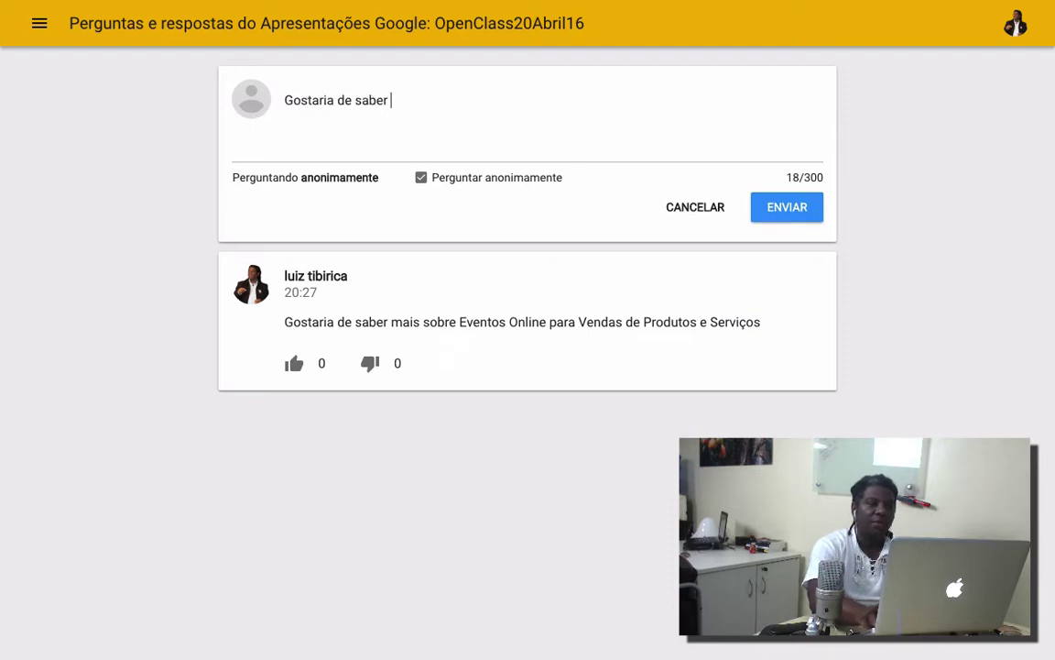
{"action": "type", "text": "se Eventos "}
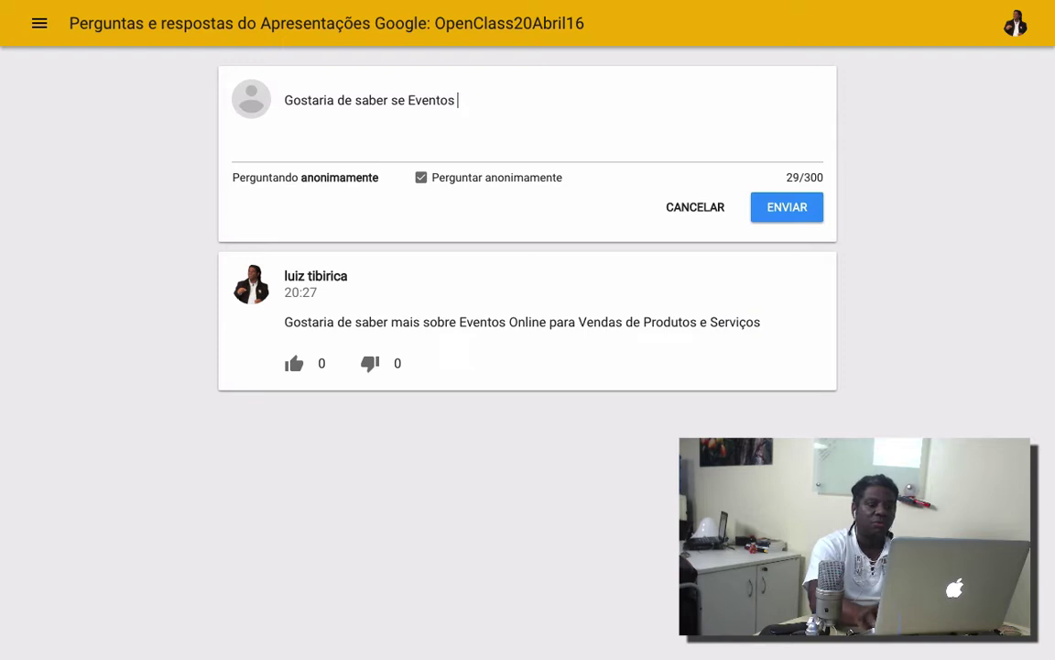
{"action": "type", "text": "Online Geram"}
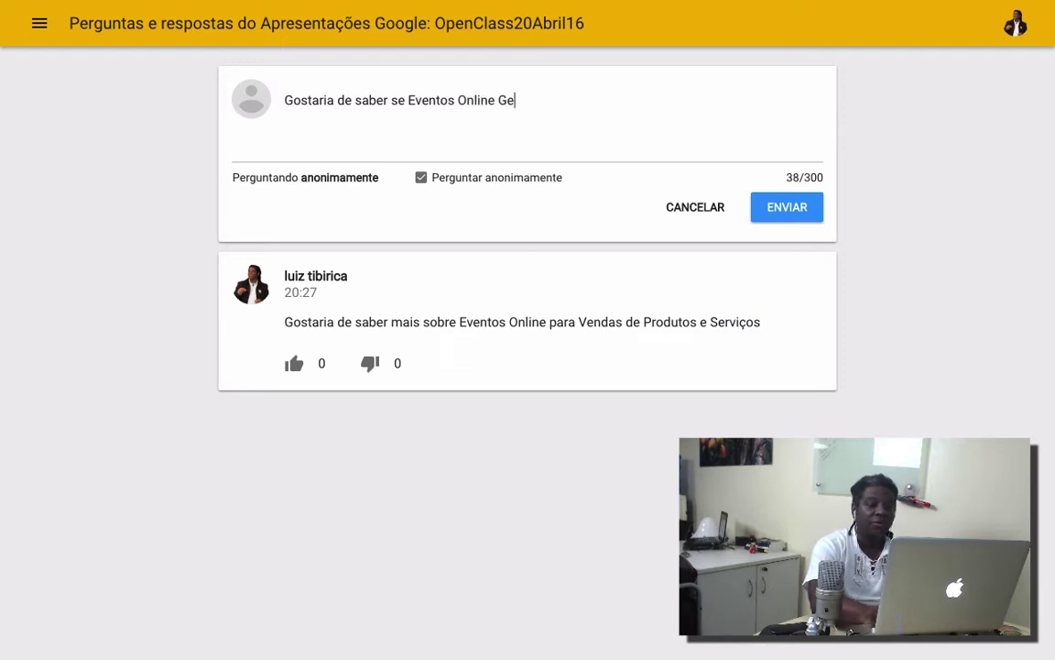
{"action": "key", "text": "BackSpace"}
{"action": "key", "text": "BackSpace"}
{"action": "type", "text": "m r"}
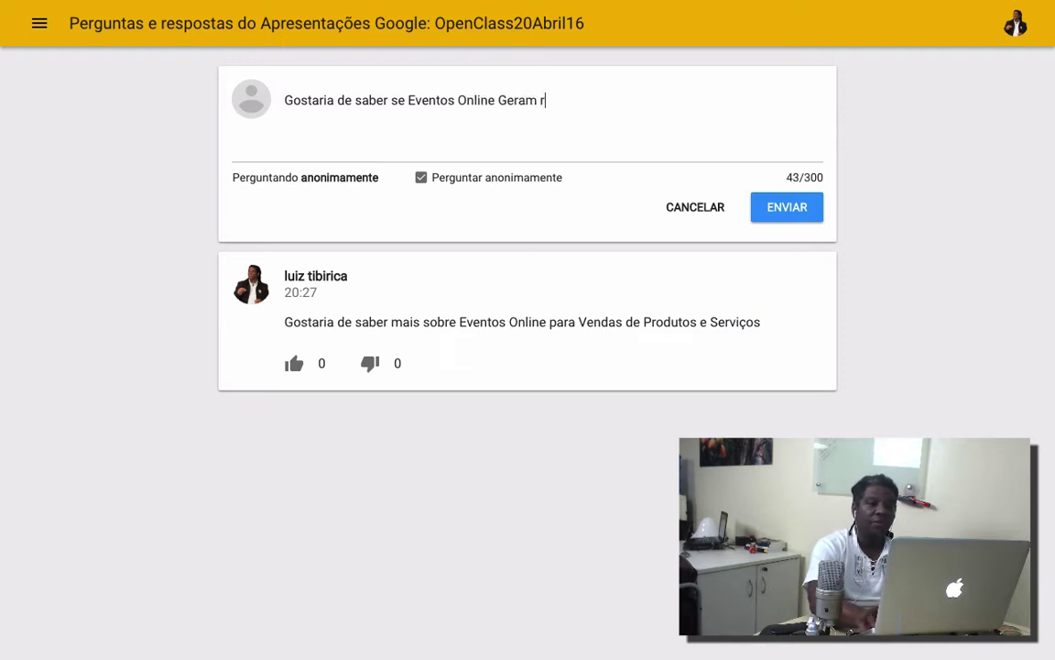
{"action": "type", "text": "esultados"}
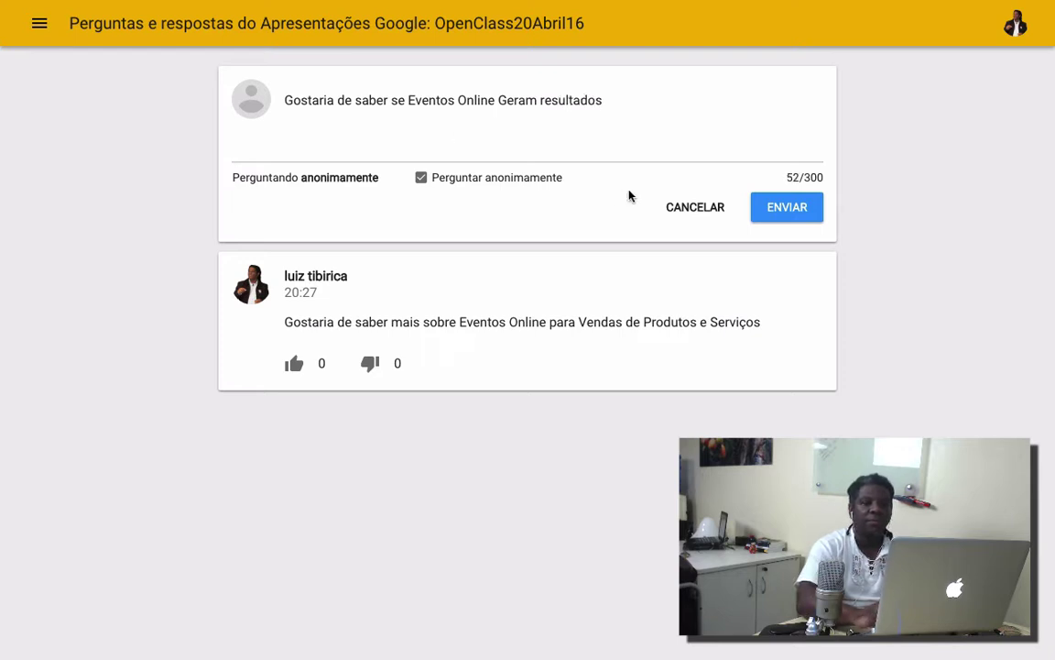
{"action": "left_click", "coordinate": [780, 212]}
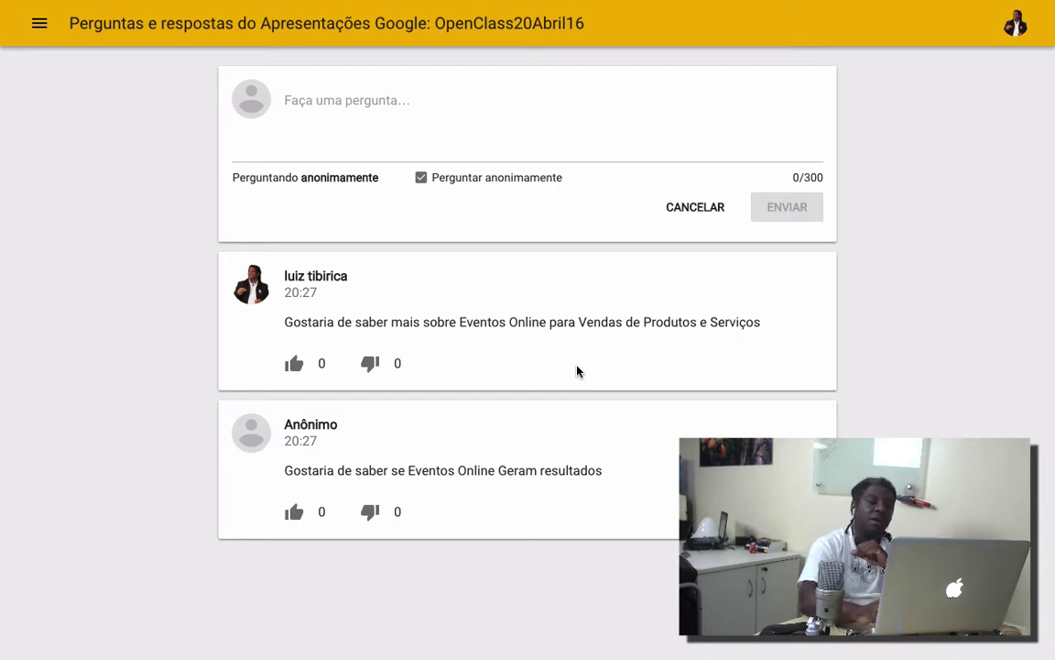
Step: Upvote the question about Eventos Online para Vendas de Produtos e Serviços and present it to the audience from the slideshow's presenter view
{"action": "left_click", "coordinate": [295, 365]}
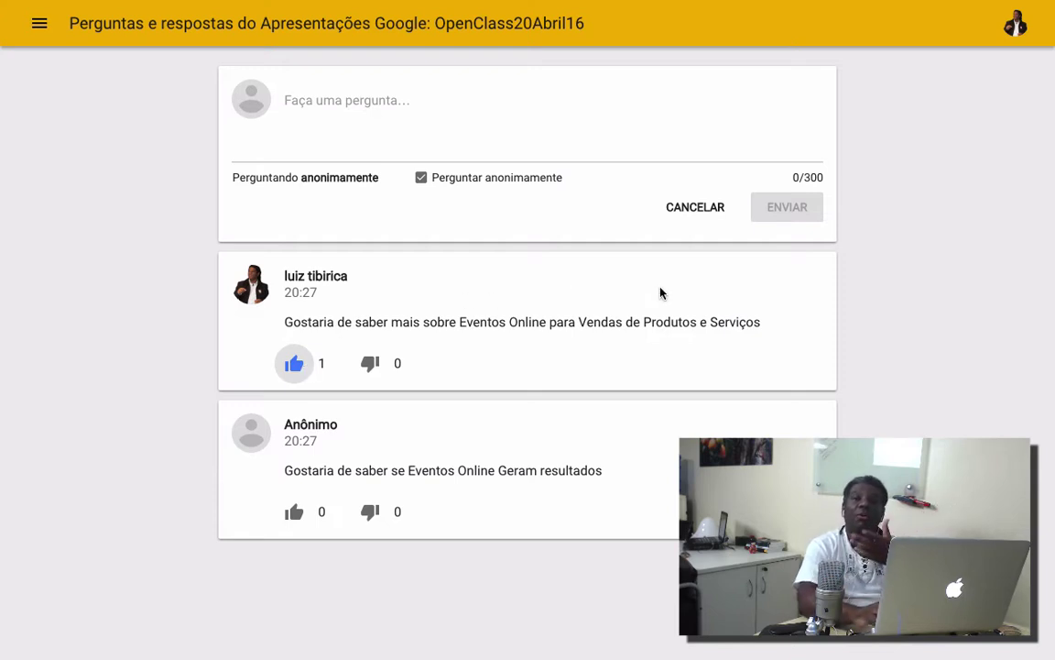
{"action": "mouse_move", "coordinate": [399, 4]}
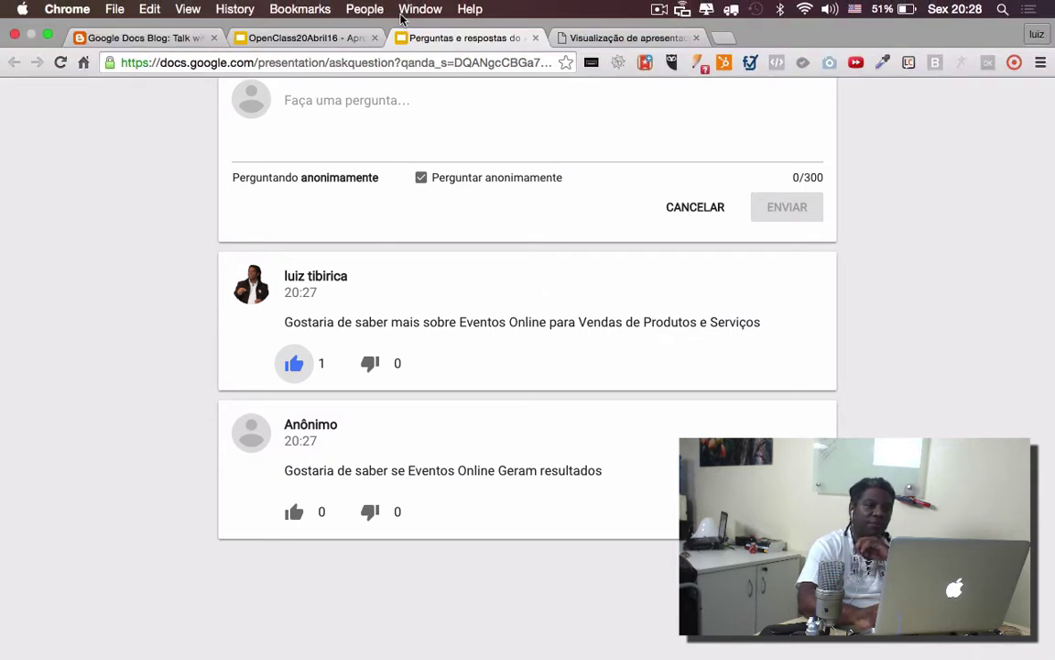
{"action": "left_click", "coordinate": [316, 39]}
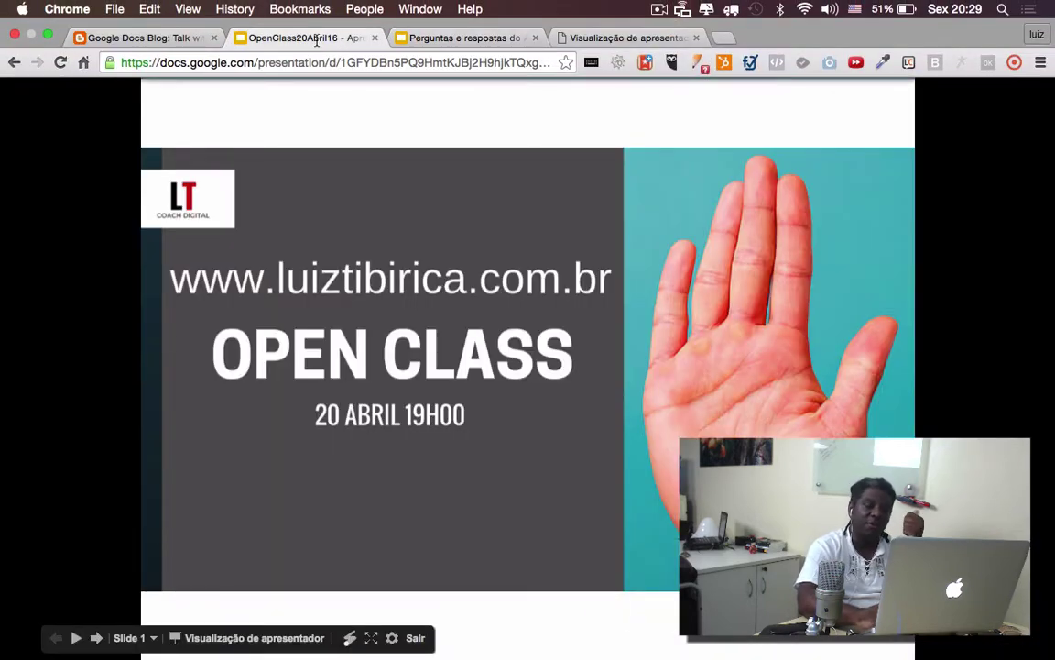
{"action": "left_click", "coordinate": [223, 639]}
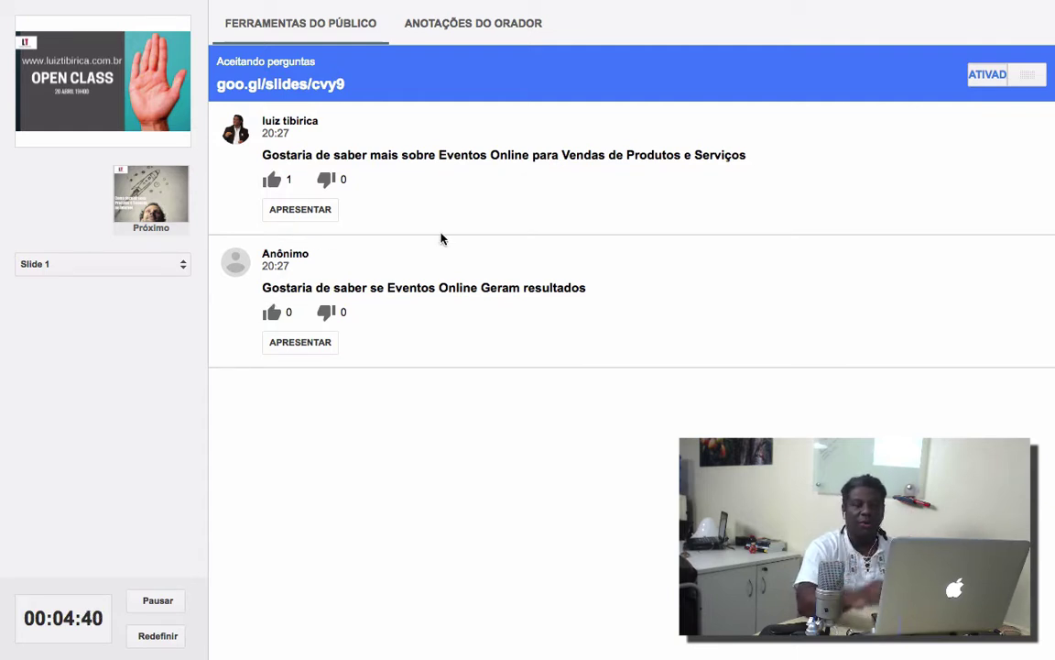
{"action": "left_click", "coordinate": [313, 212]}
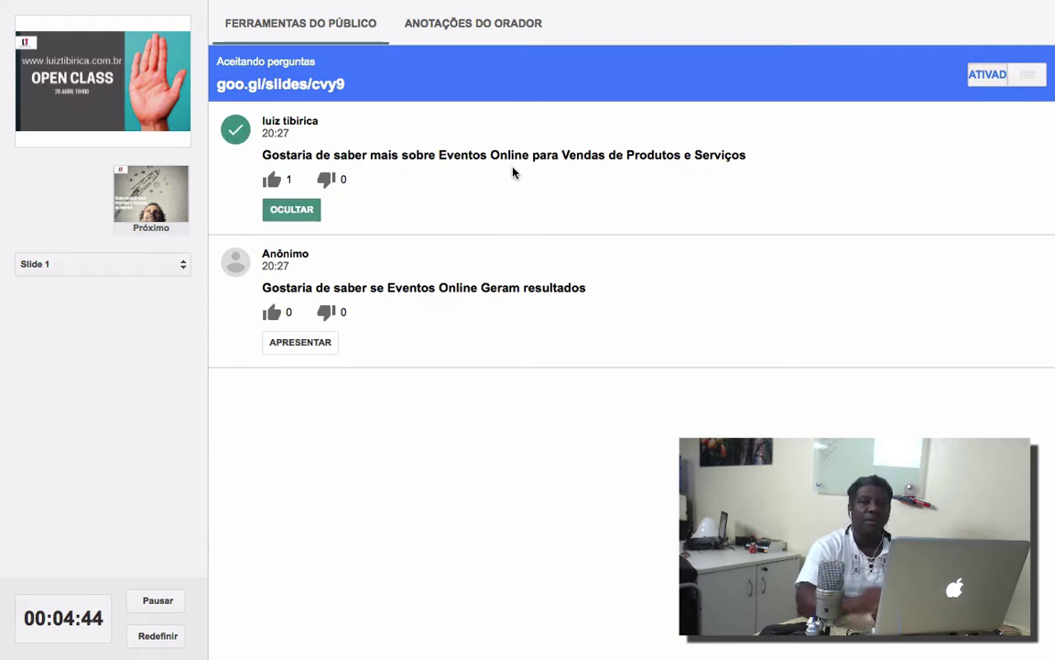
{"action": "mouse_move", "coordinate": [464, 3]}
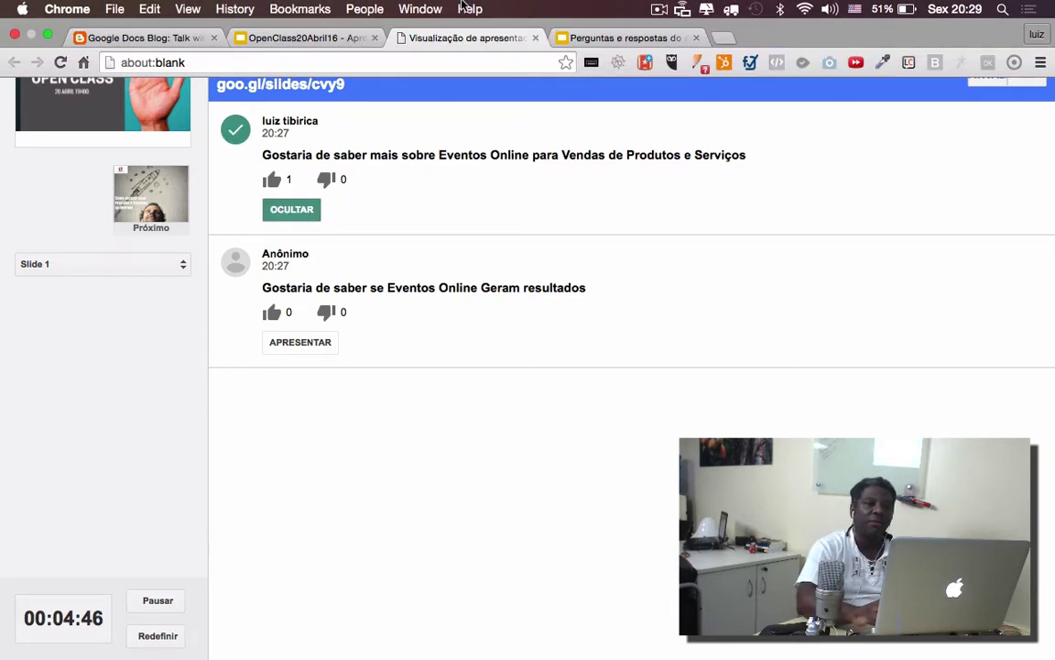
Step: View the presented question in the slideshow, then hide it from the audience in the presenter view and return to the slideshow
{"action": "left_click", "coordinate": [339, 37]}
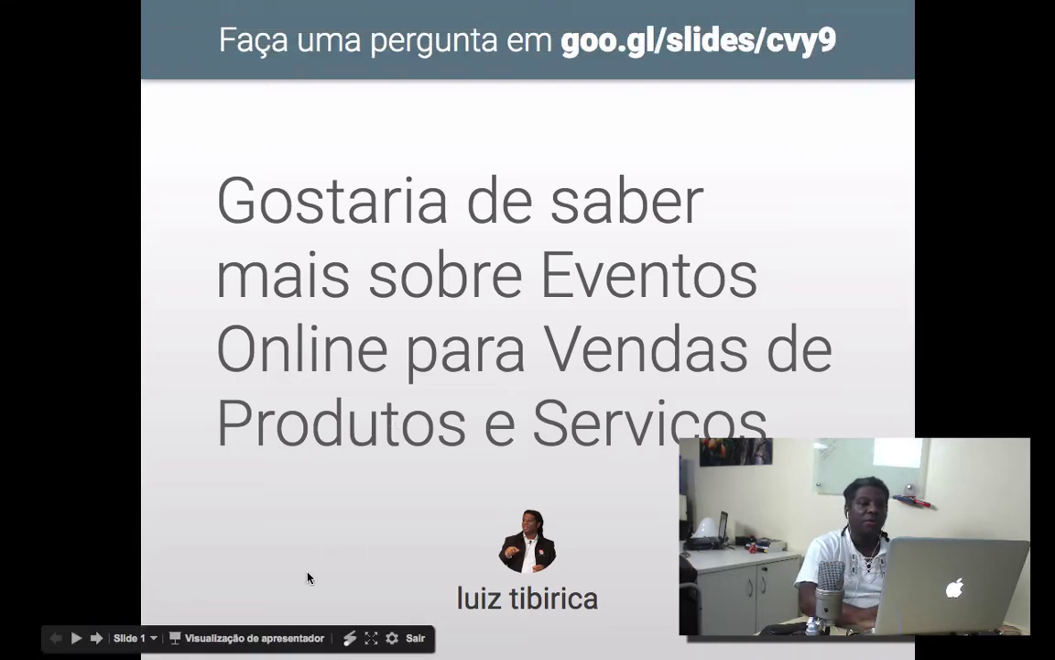
{"action": "mouse_move", "coordinate": [412, 5]}
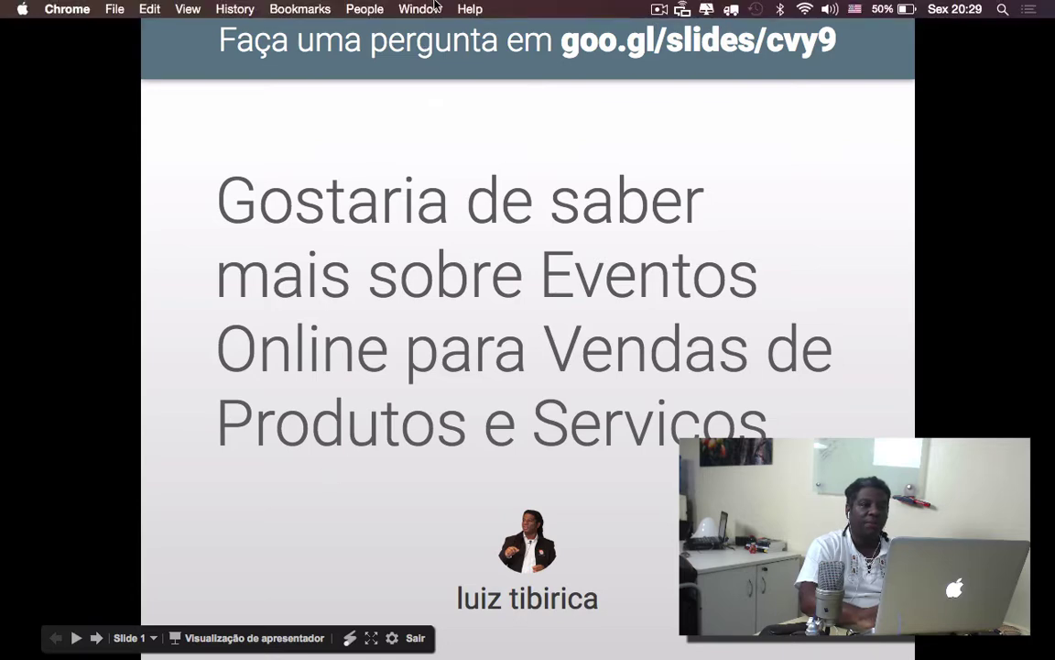
{"action": "left_click", "coordinate": [432, 41]}
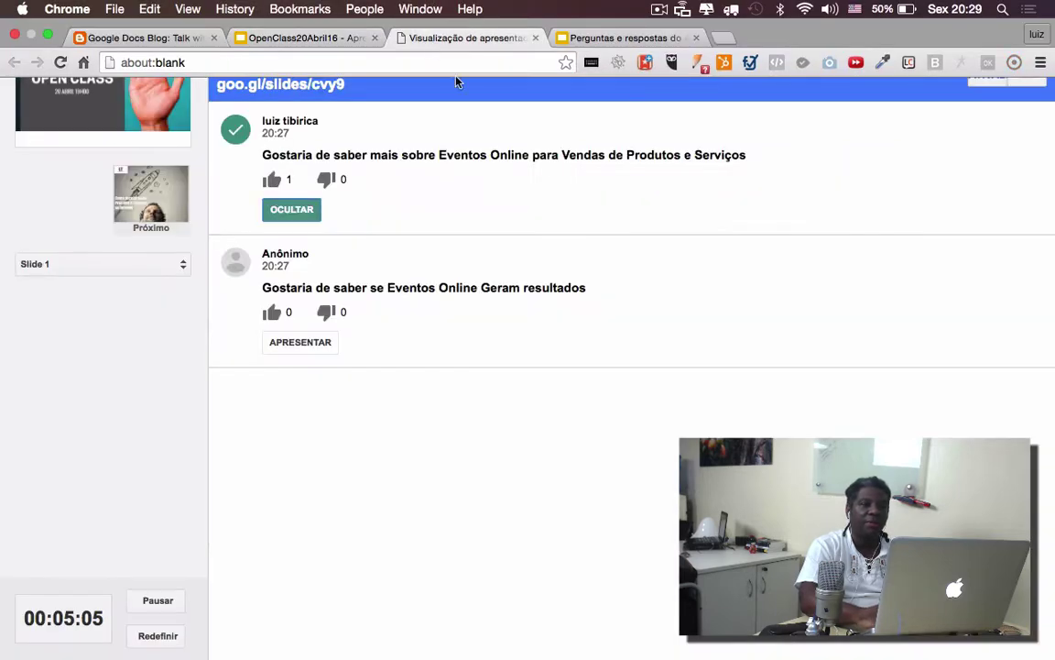
{"action": "left_click", "coordinate": [295, 209]}
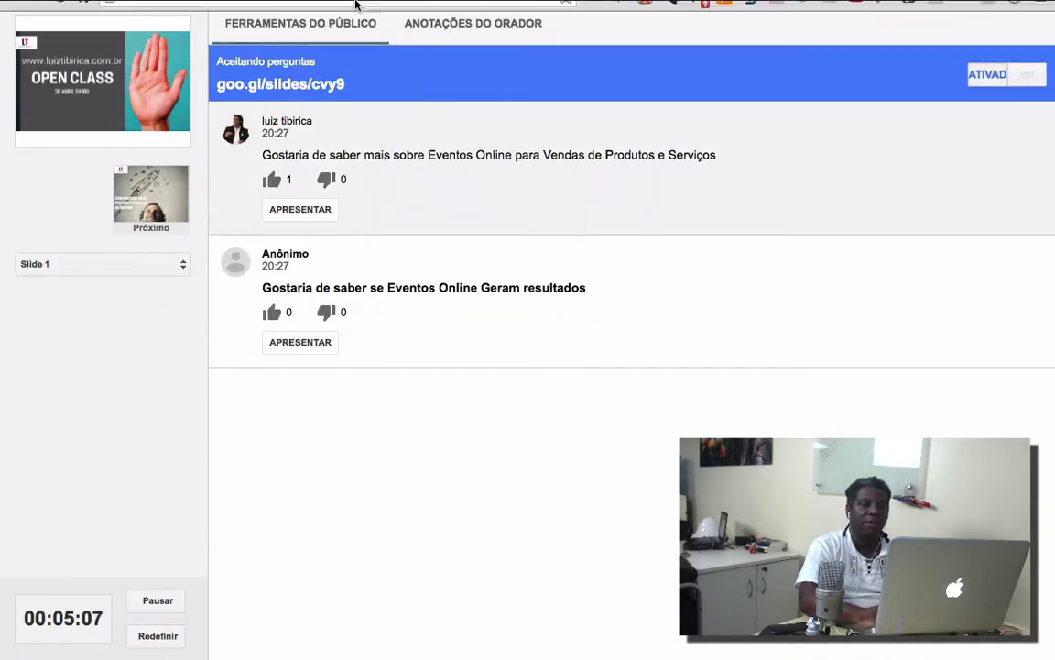
{"action": "mouse_move", "coordinate": [344, 9]}
{"action": "left_click", "coordinate": [341, 36]}
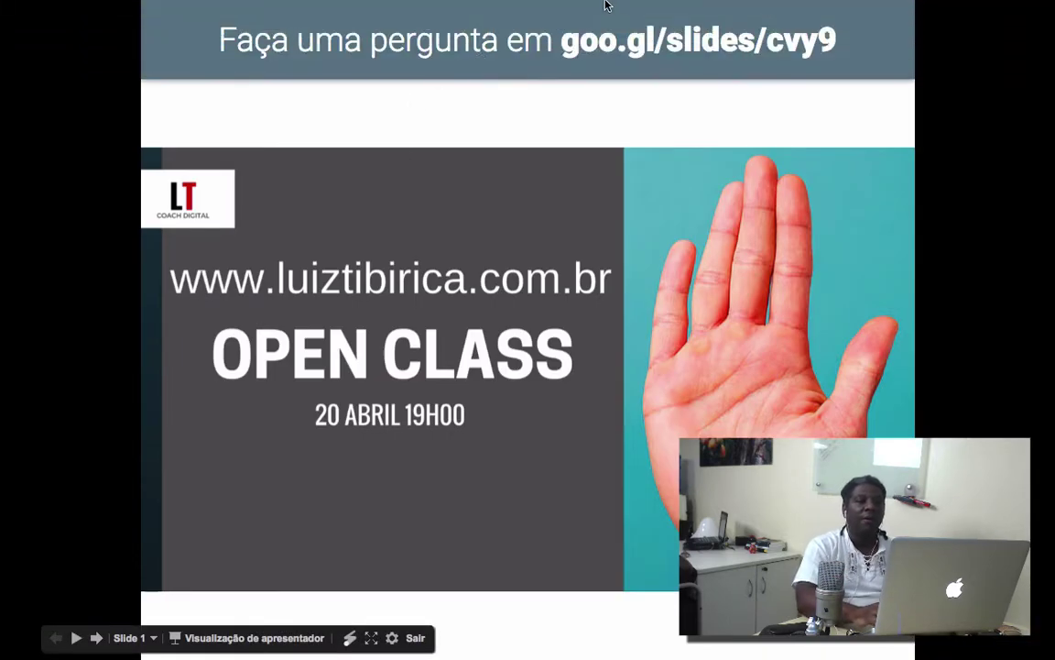
Step: Review the submitted questions and votes on the audience question page, and return to the OpenClass20Abril16 slideshow
{"action": "mouse_move", "coordinate": [605, 6]}
{"action": "left_click", "coordinate": [601, 38]}
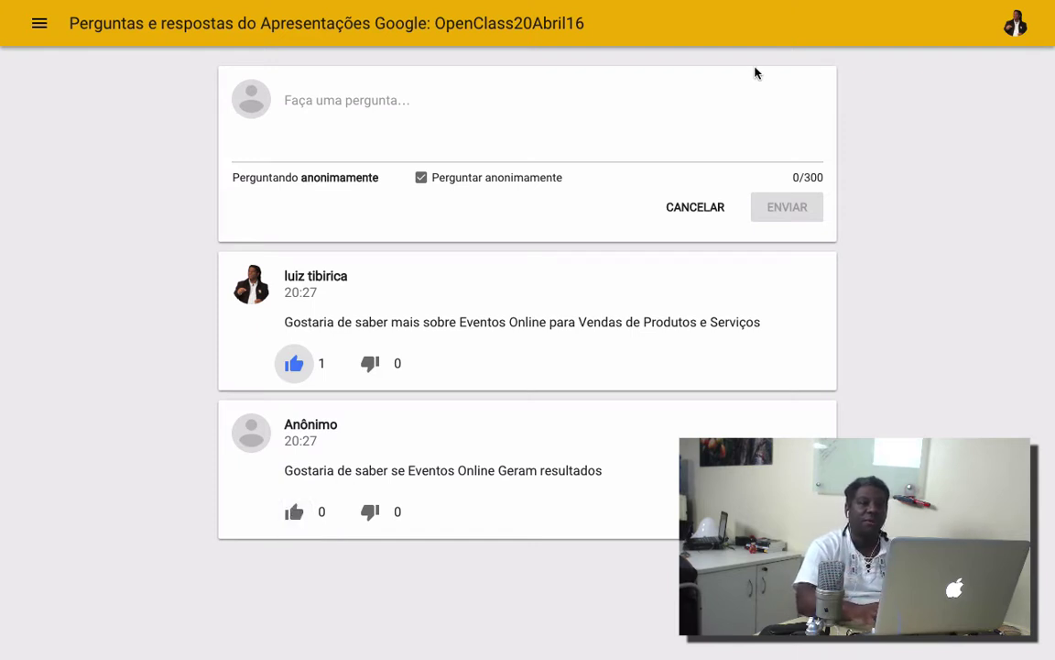
{"action": "mouse_move", "coordinate": [695, 1]}
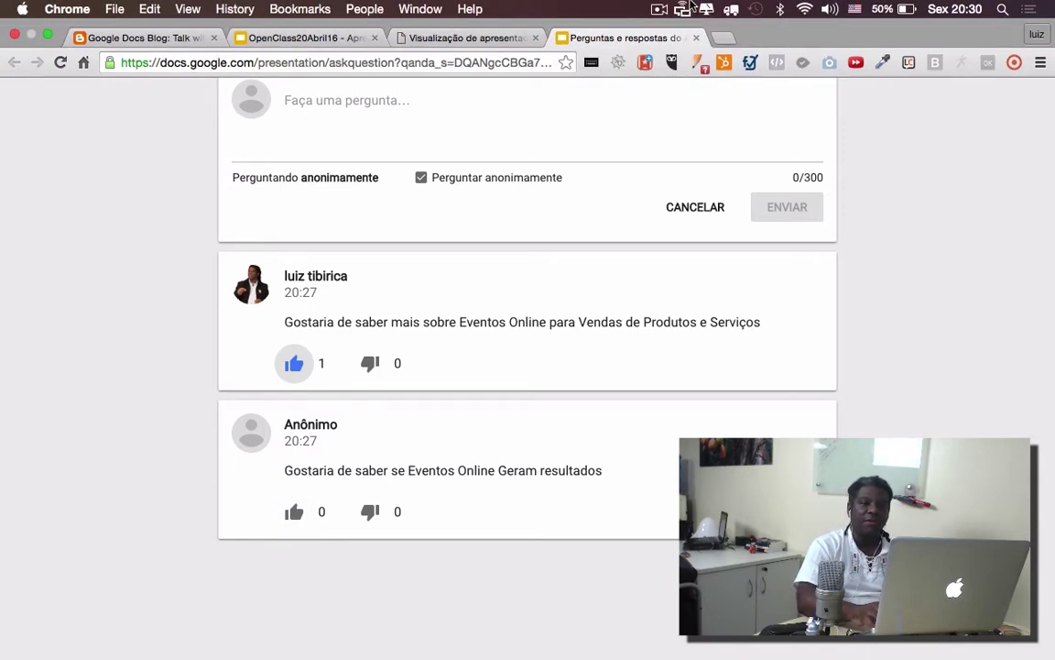
{"action": "left_click", "coordinate": [305, 37]}
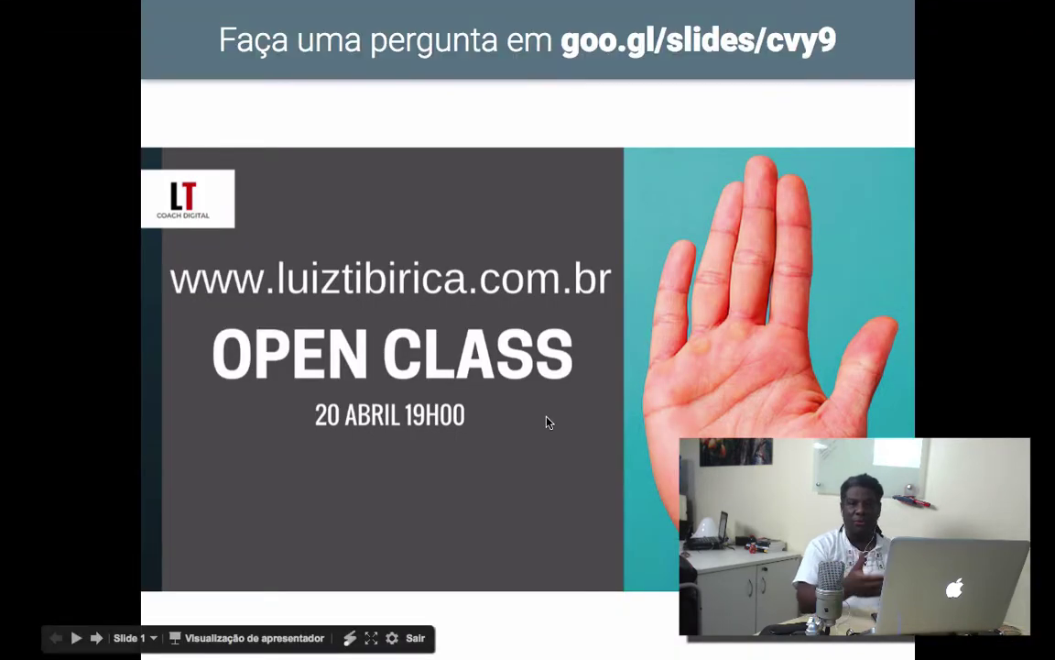